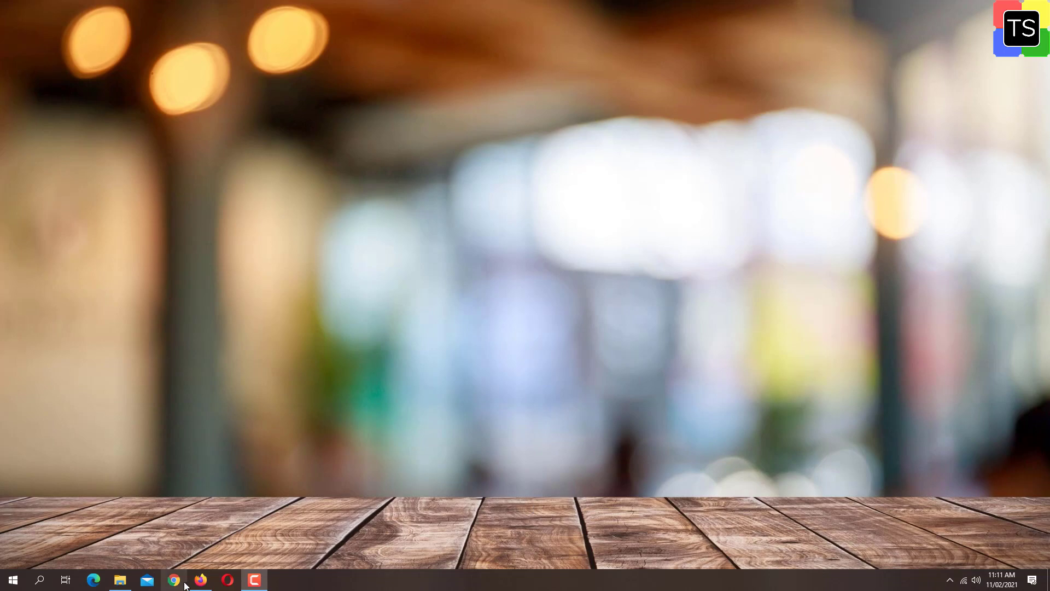
- Switch to Firefox, go to Google Docs and create a blank document
click(201, 580)
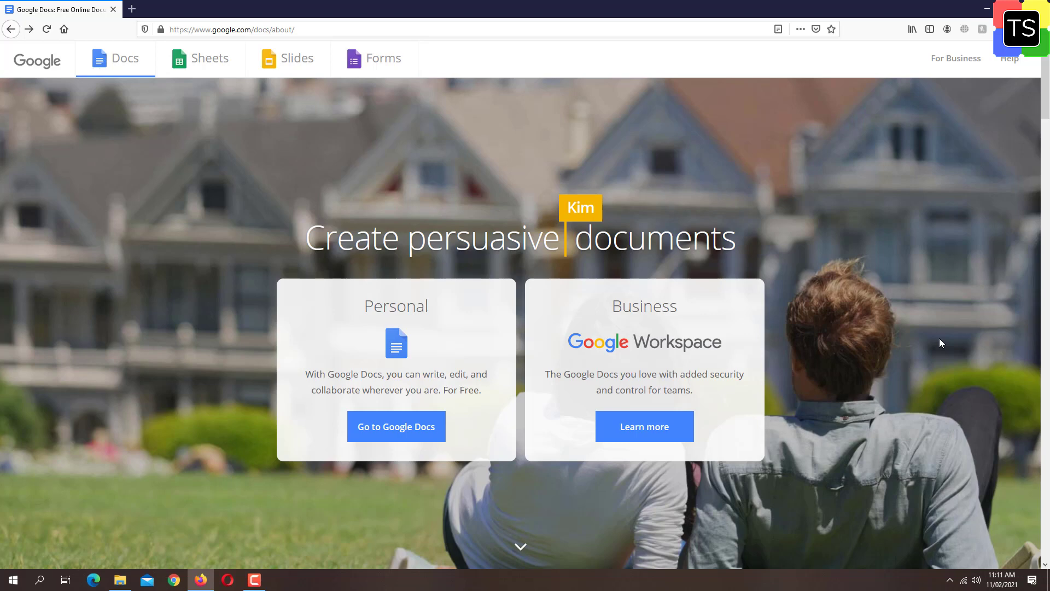
click(392, 432)
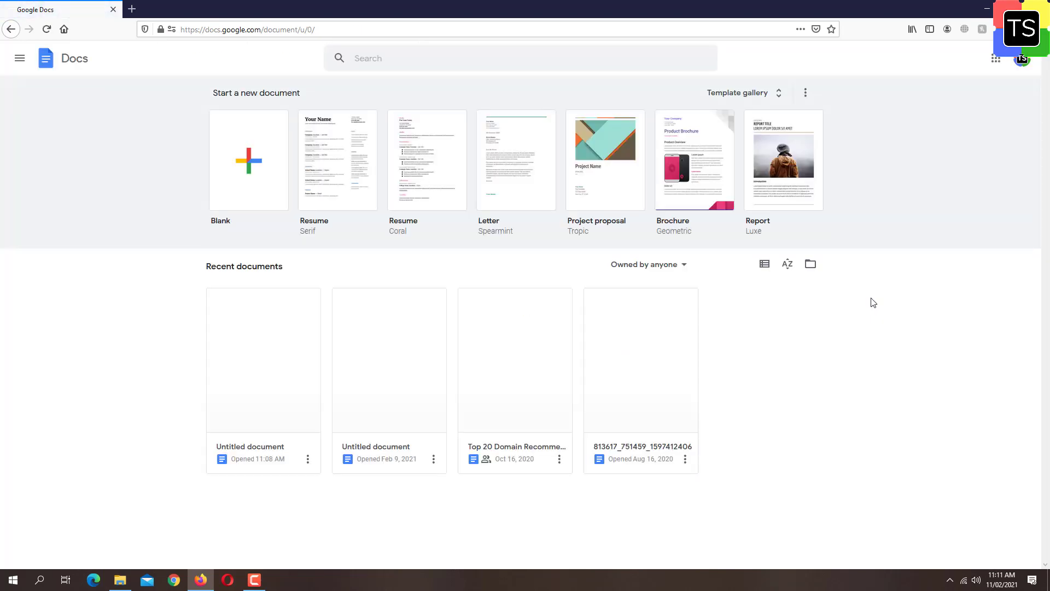
click(249, 159)
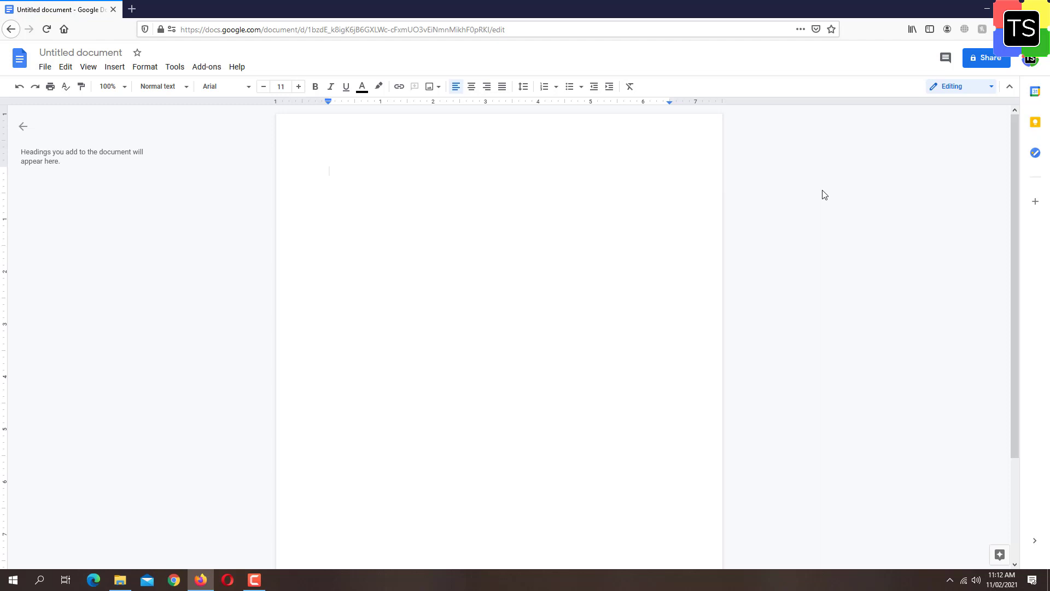
- Add several blank lines at the start of the document and centre-align the current line
key(Return)
key(Return)
key(Return)
key(Return)
click(471, 87)
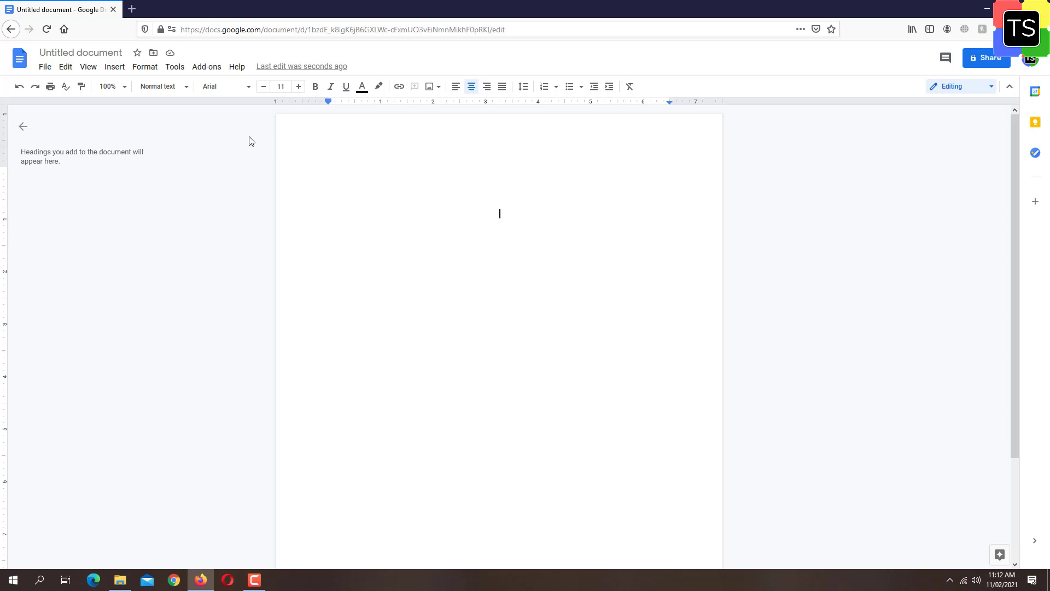
- Insert a new drawing at the centred line of the document
click(112, 69)
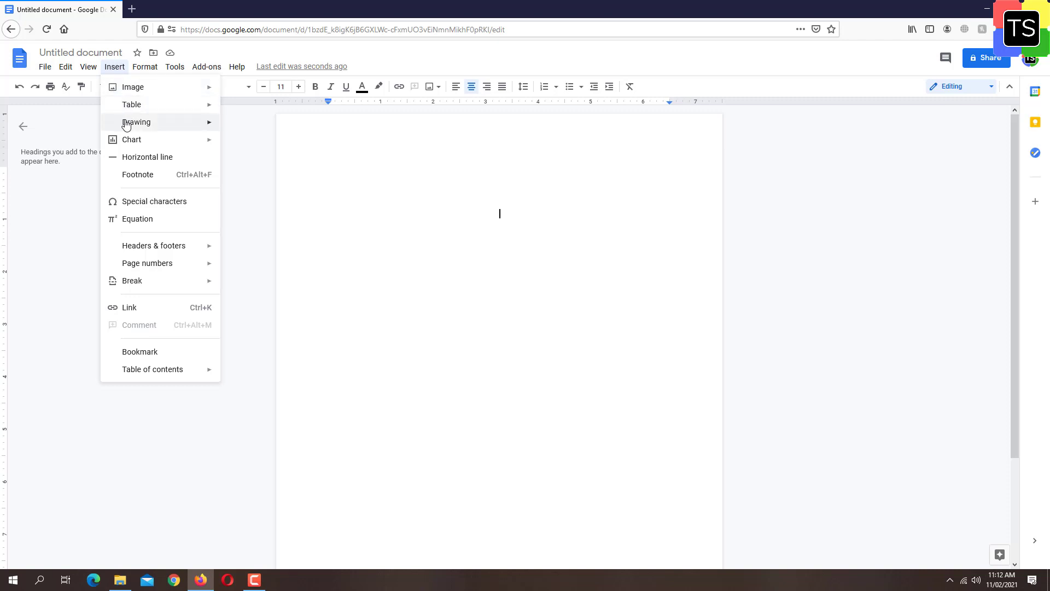
mouse_move(126, 125)
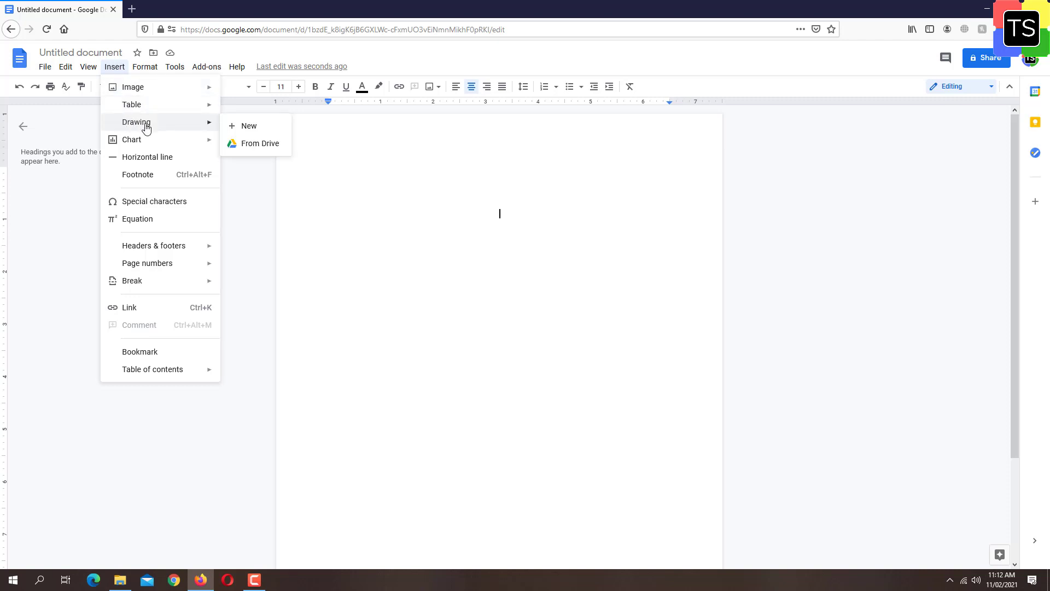
click(267, 133)
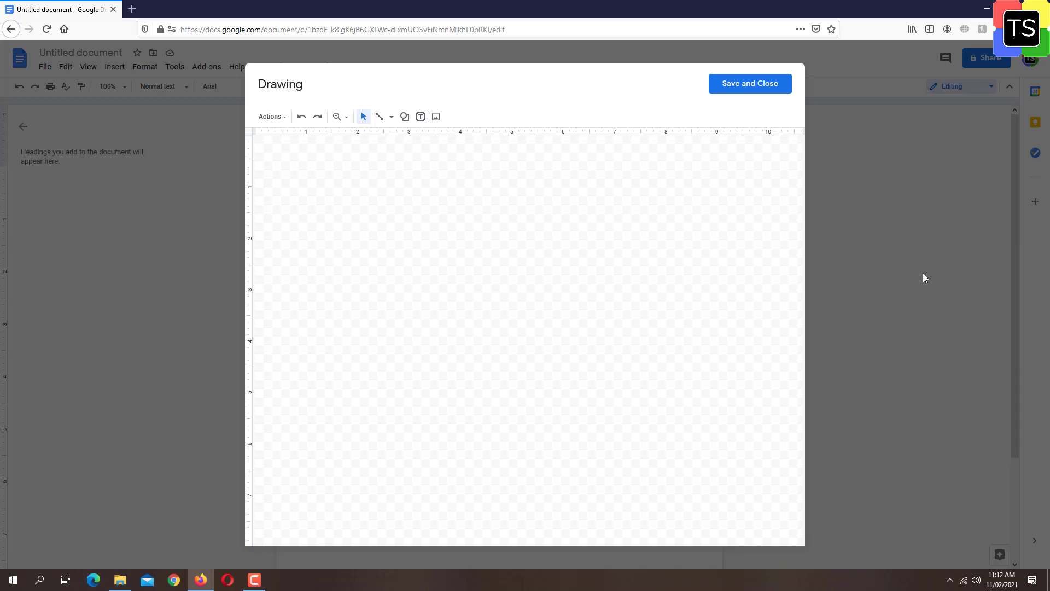
- Examine the drawing editor's actions, line types and shape categories: shapes, arrows, callouts and equation
click(279, 118)
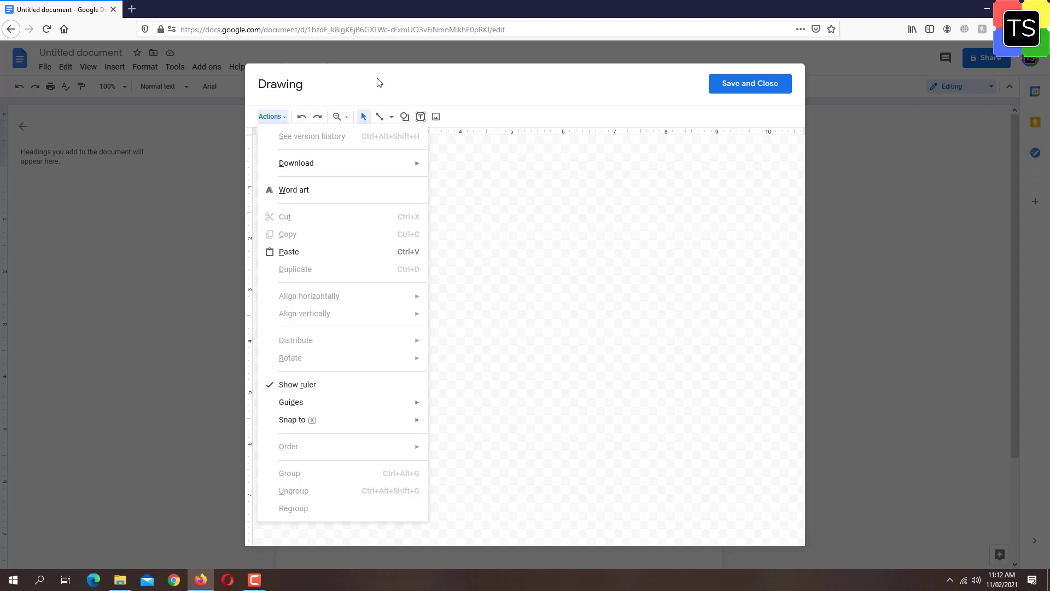
click(276, 117)
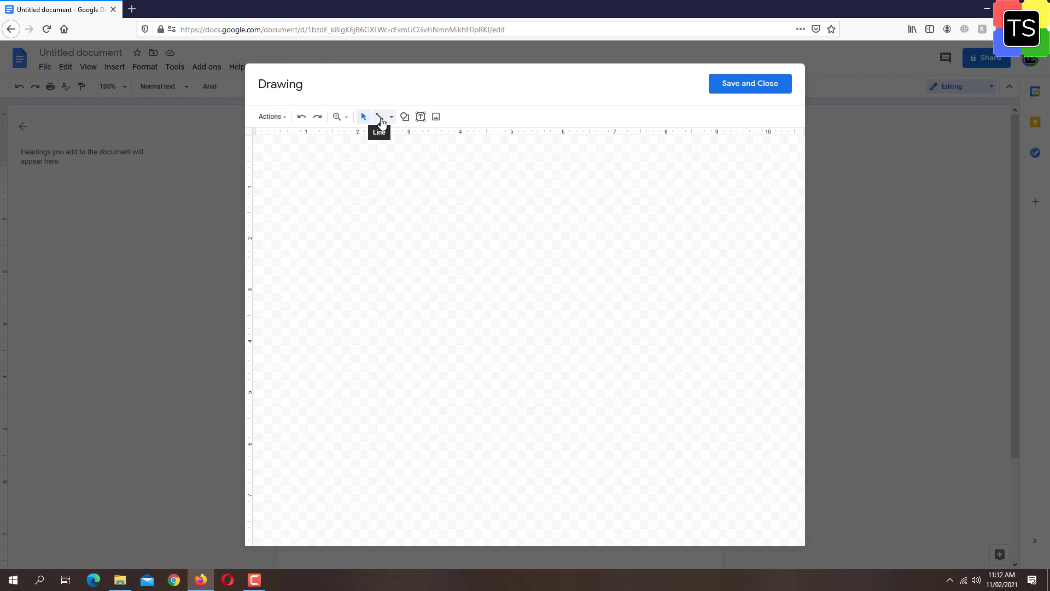
click(392, 118)
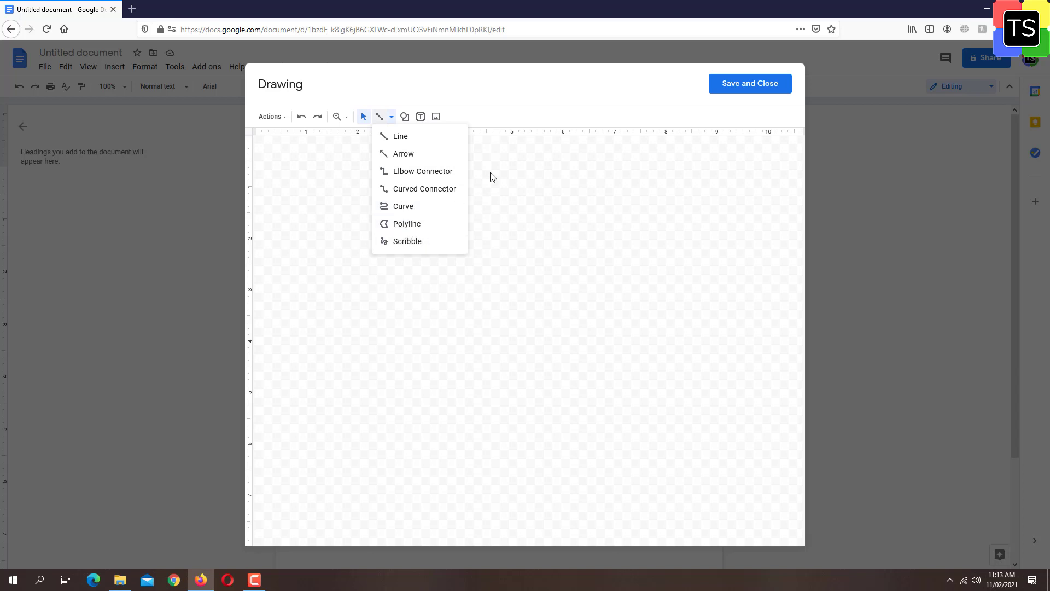
click(554, 101)
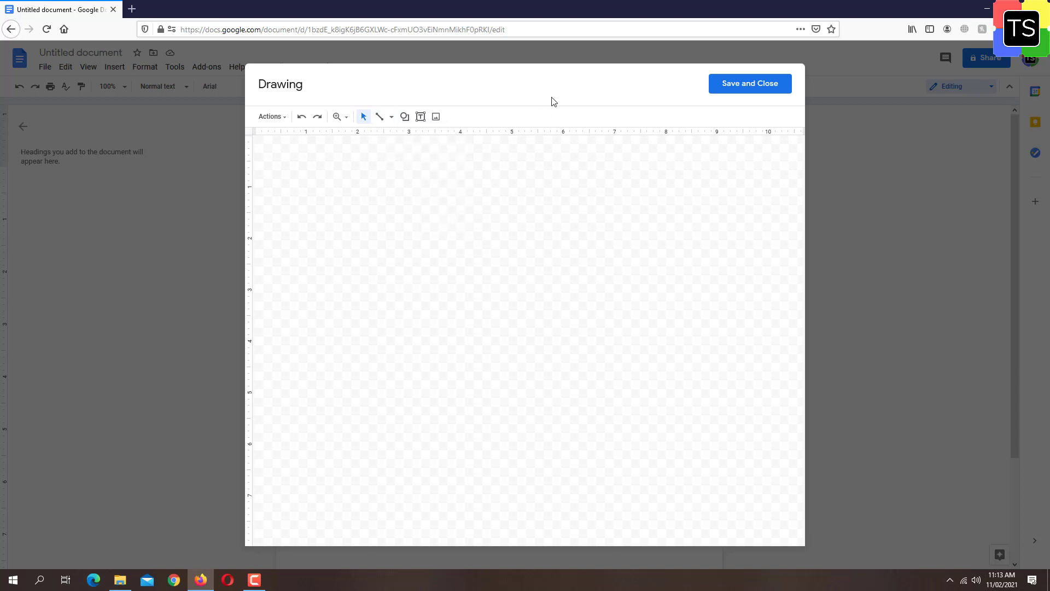
click(406, 117)
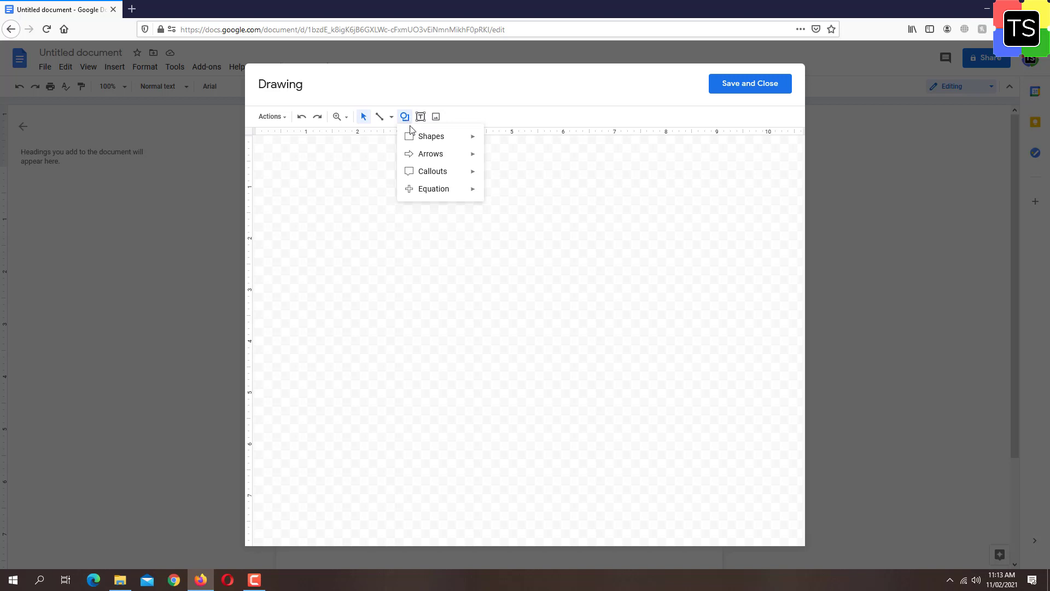
mouse_move(416, 140)
mouse_move(422, 158)
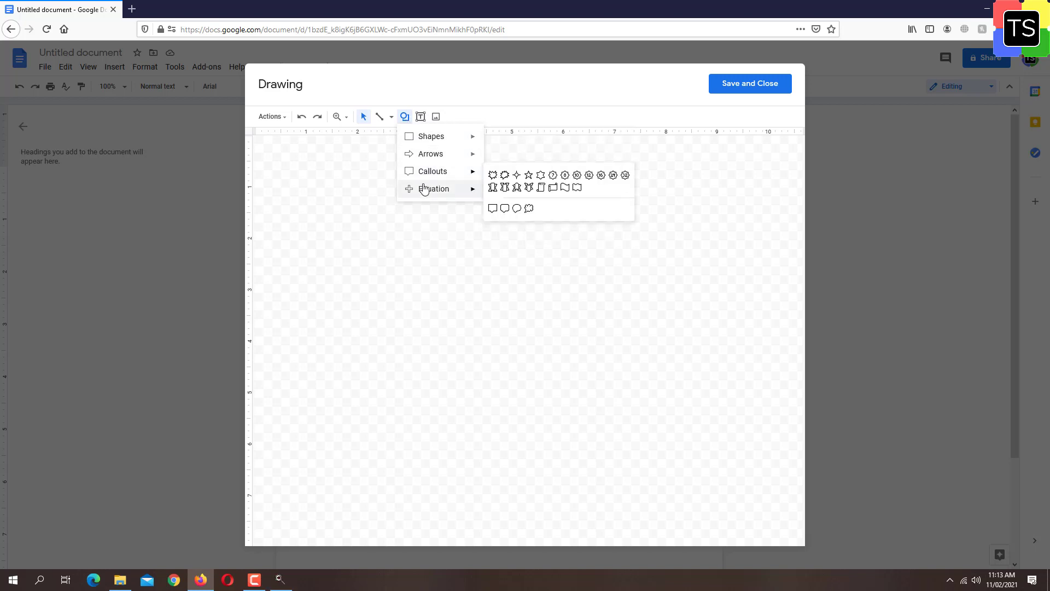
mouse_move(424, 189)
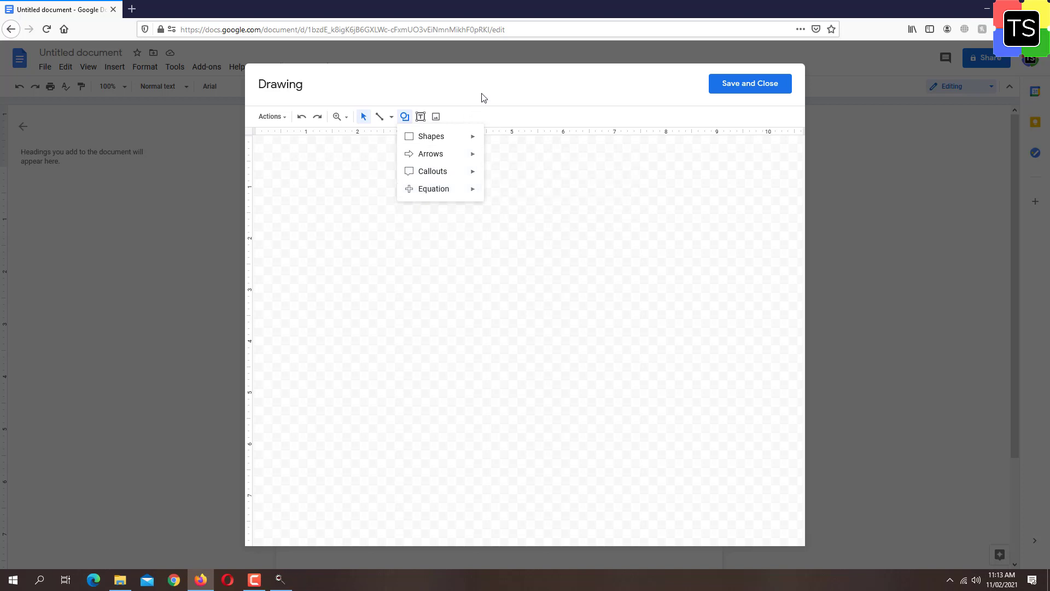
click(405, 120)
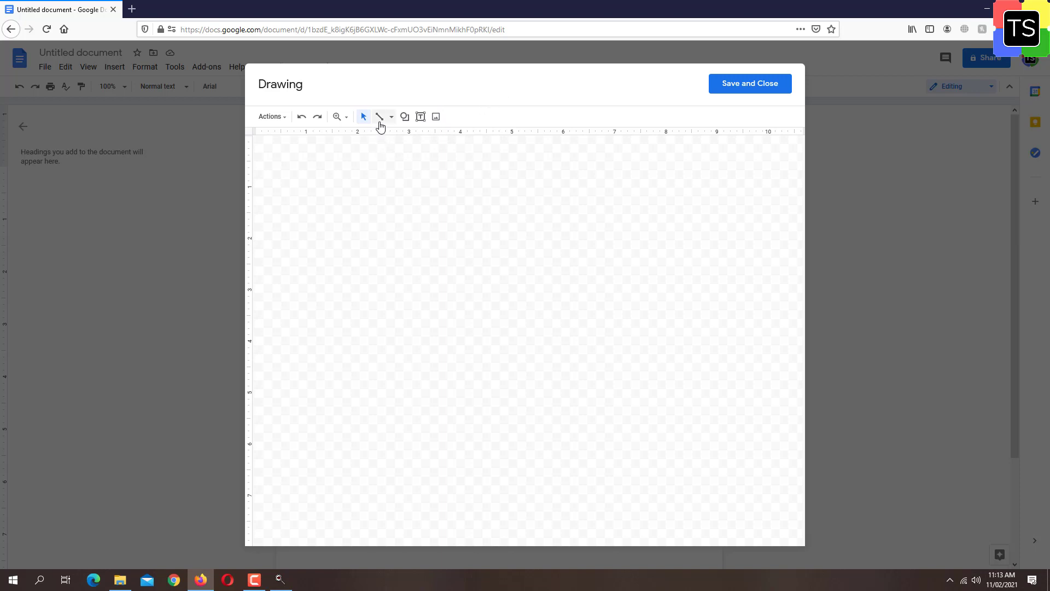
- Draw three straight lines: a long one sloping down, one below it rising to the right, and a short one at the upper right
click(380, 118)
drag(299, 186, 684, 247)
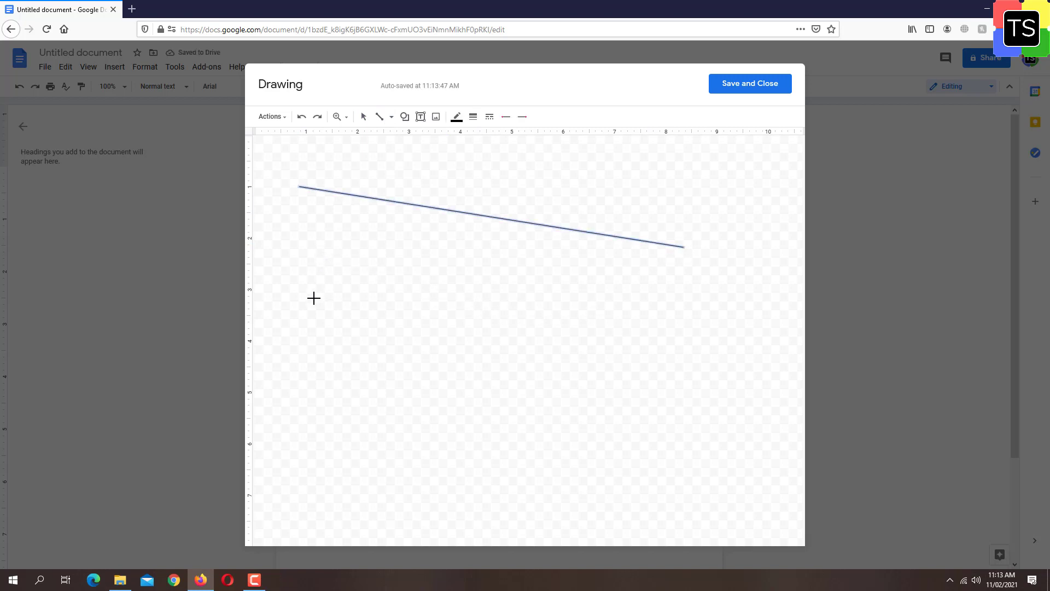
mouse_move(313, 298)
mouse_down()
mouse_move(424, 295)
mouse_move(594, 266)
mouse_up()
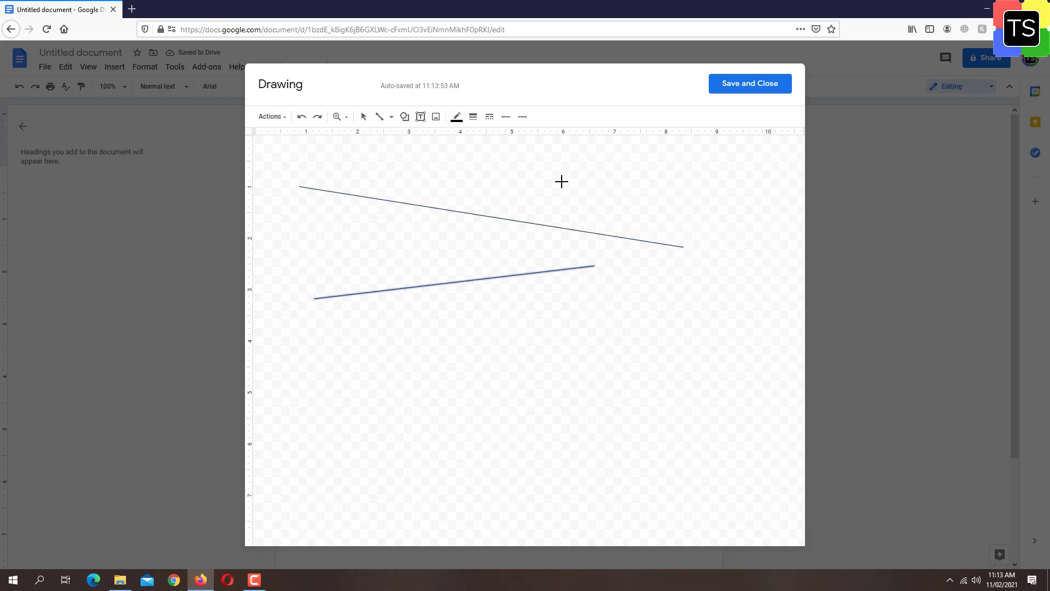
drag(537, 174, 729, 189)
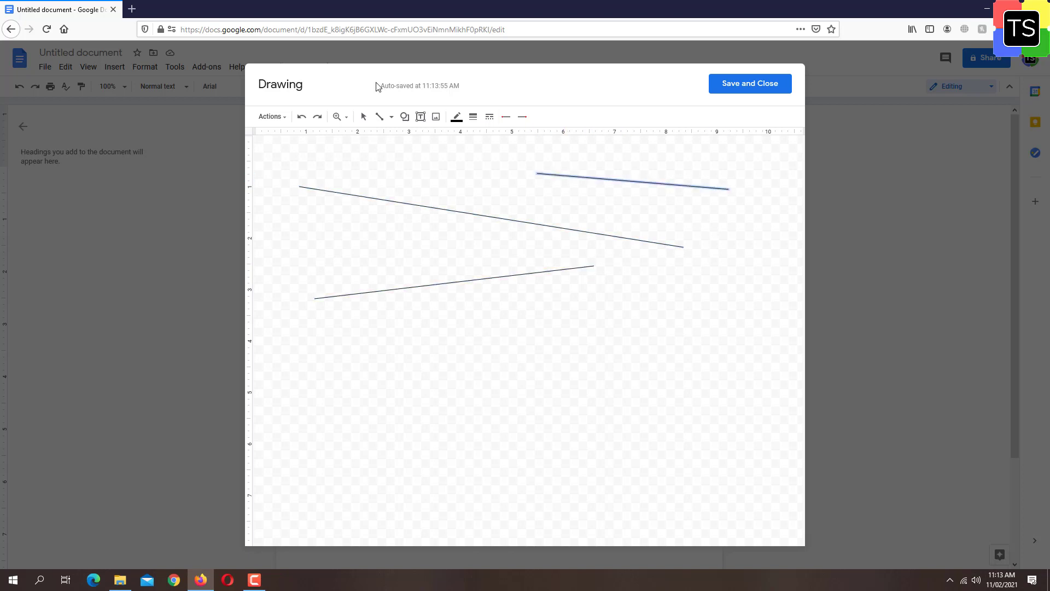
click(392, 118)
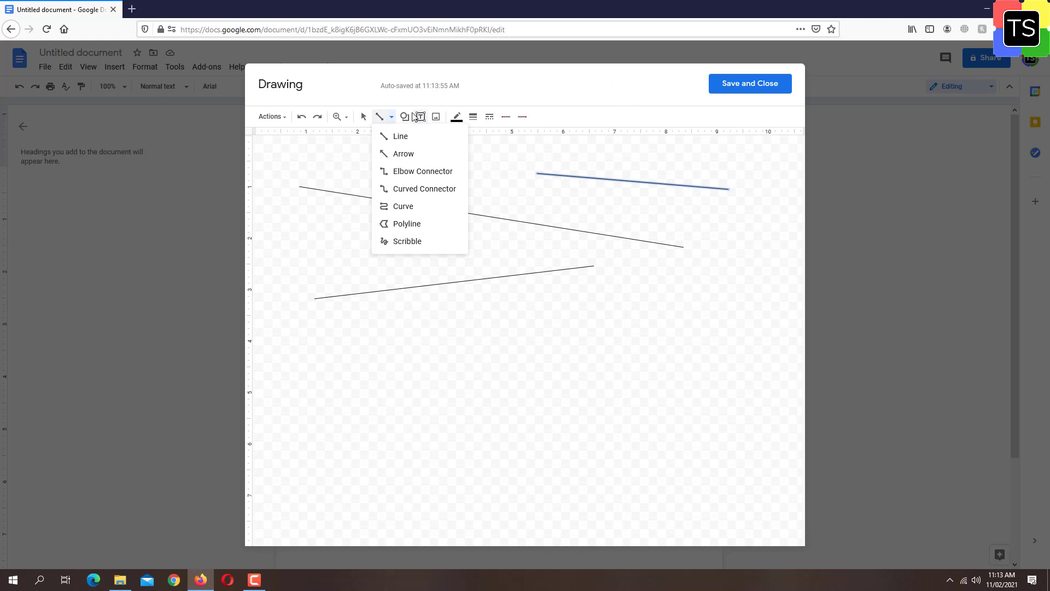
key(Escape)
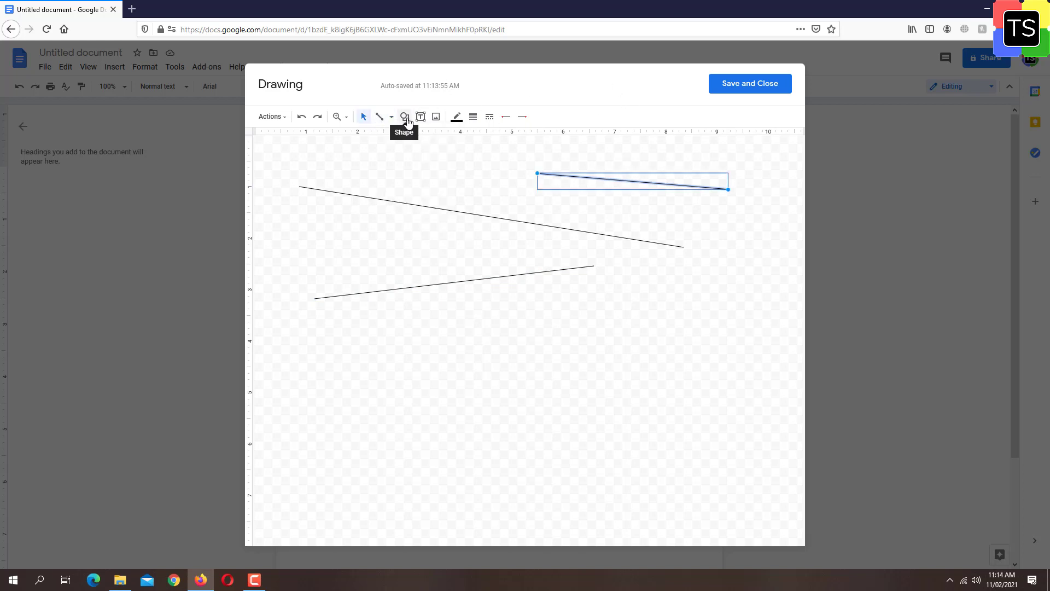
- Draw a rectangle about 2 by 1.5 ruler units below the lines, in the lower left of the canvas
click(405, 117)
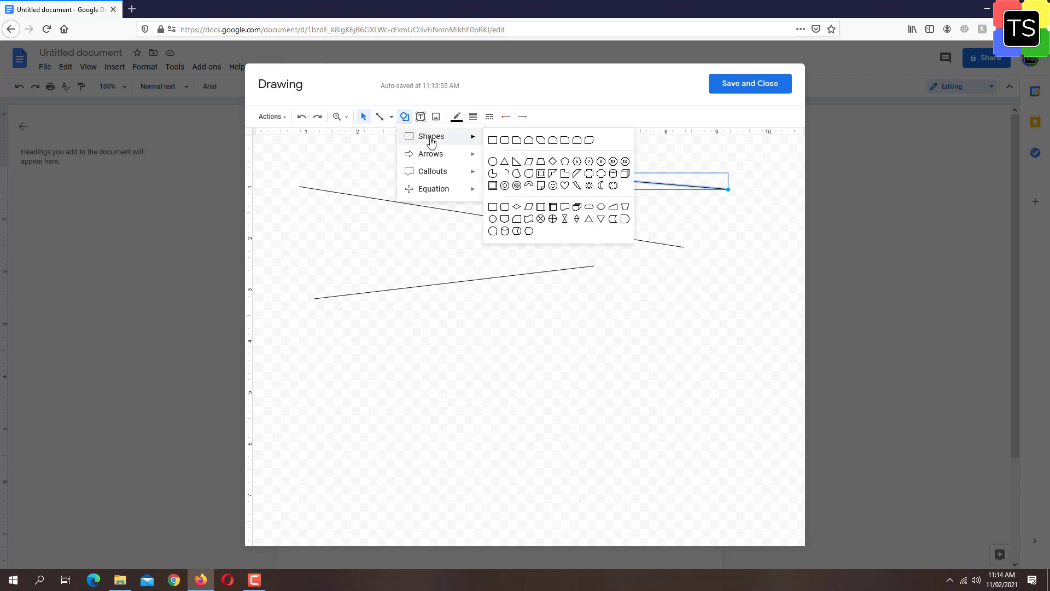
click(496, 141)
drag(357, 349, 458, 427)
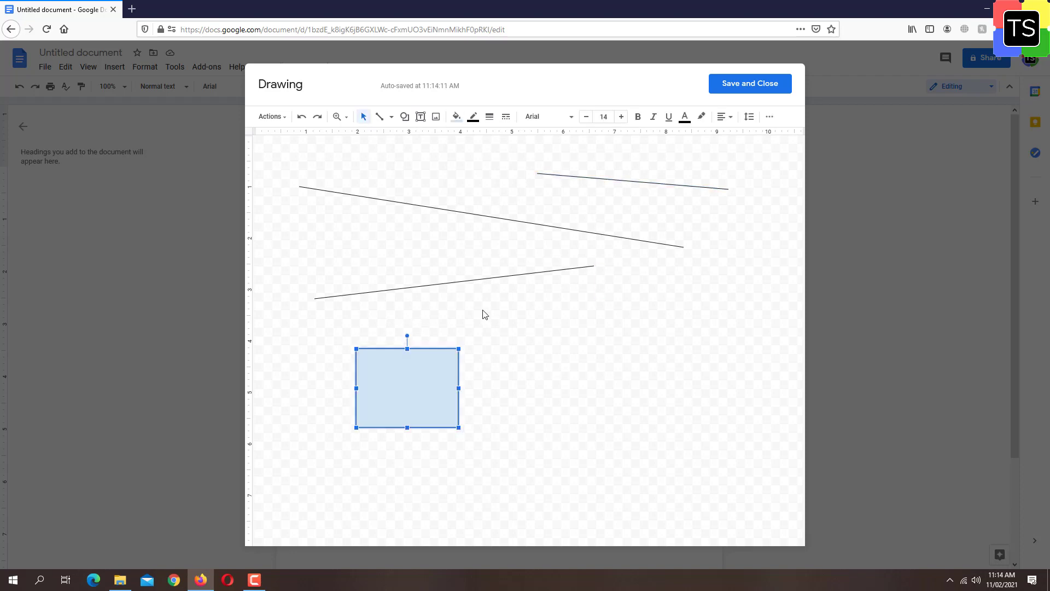
- Draw a right block arrow about 2 by 1 ruler units to the upper right of the rectangle, and deselect it
click(405, 116)
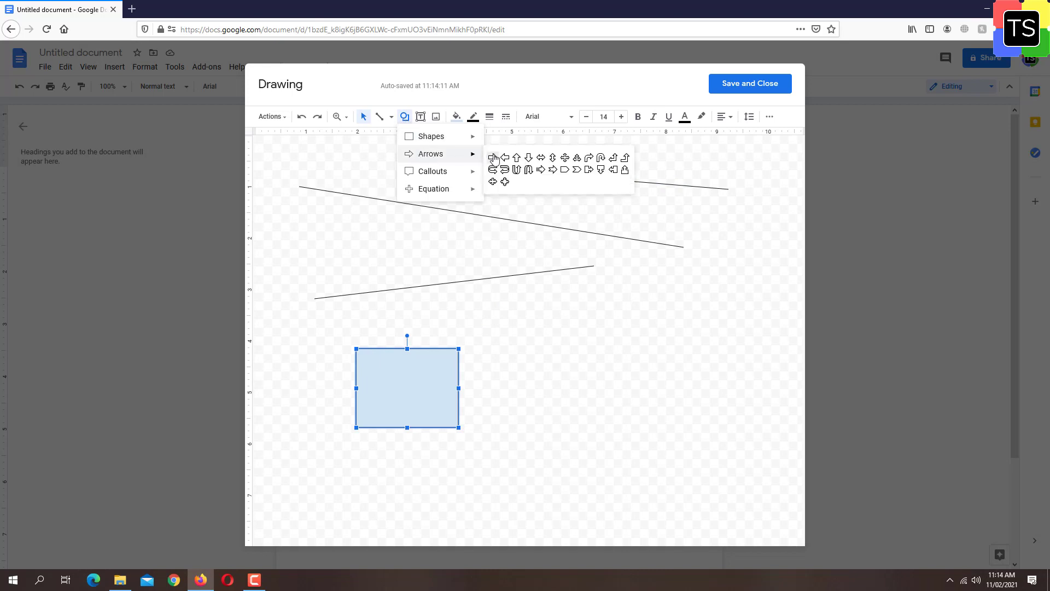
click(493, 156)
drag(491, 317, 596, 372)
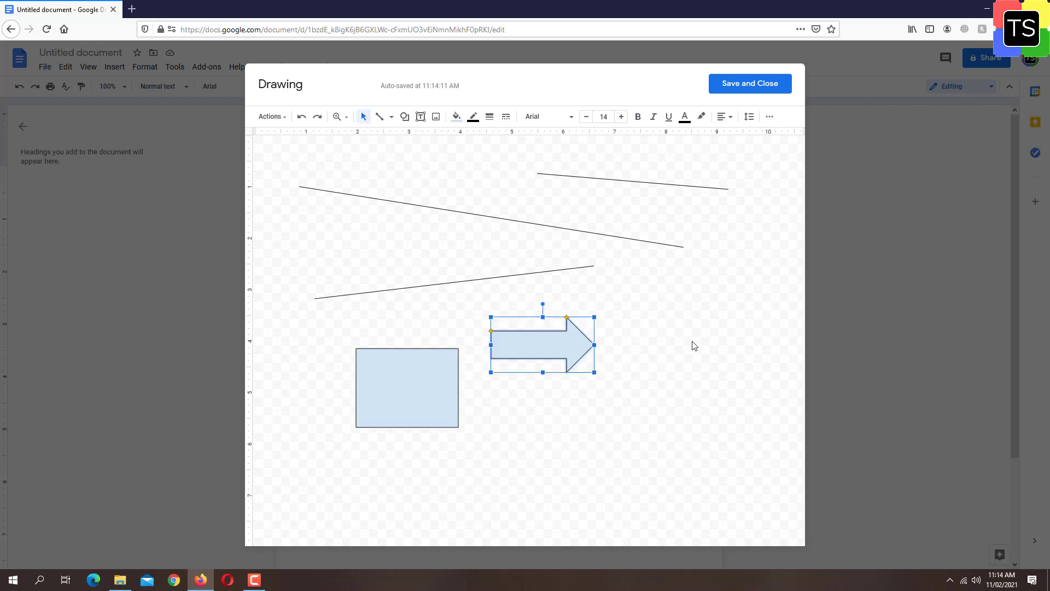
click(684, 298)
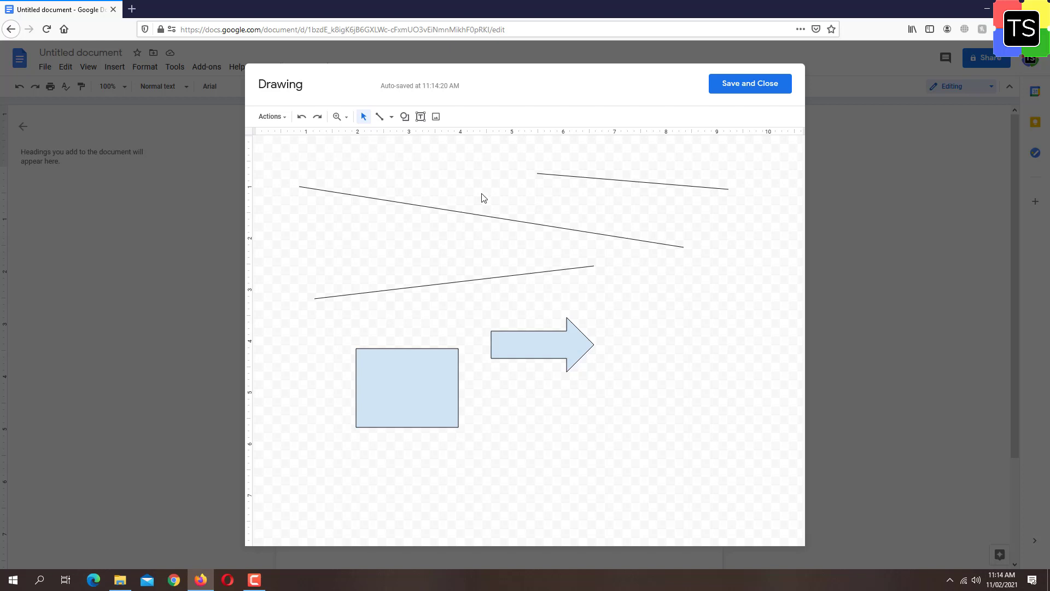
- Scribble a closed irregular outline to the right of the block arrow and save the drawing into the document
click(392, 118)
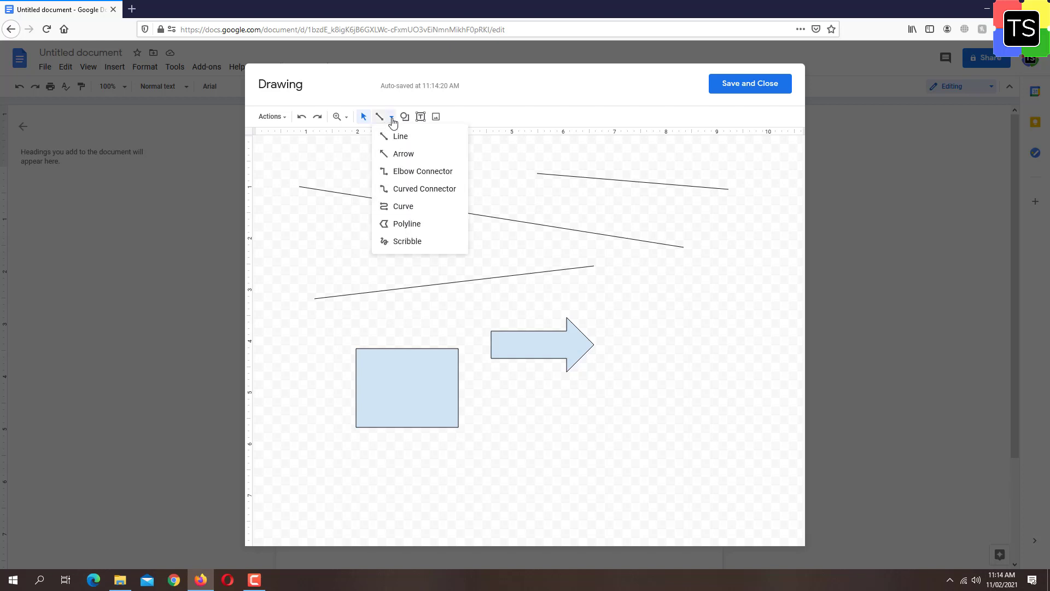
click(427, 246)
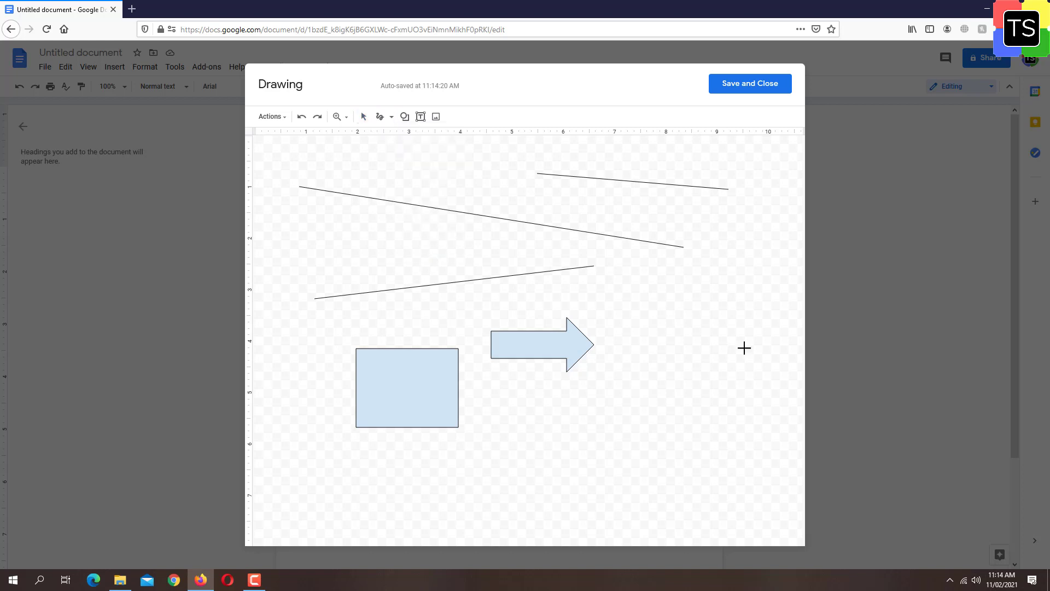
mouse_move(631, 314)
mouse_down()
mouse_move(664, 291)
mouse_move(706, 293)
mouse_move(712, 335)
mouse_move(693, 361)
mouse_move(748, 375)
mouse_move(750, 408)
mouse_move(655, 427)
mouse_move(642, 418)
mouse_move(650, 377)
mouse_move(624, 373)
mouse_move(619, 309)
mouse_move(632, 314)
mouse_up()
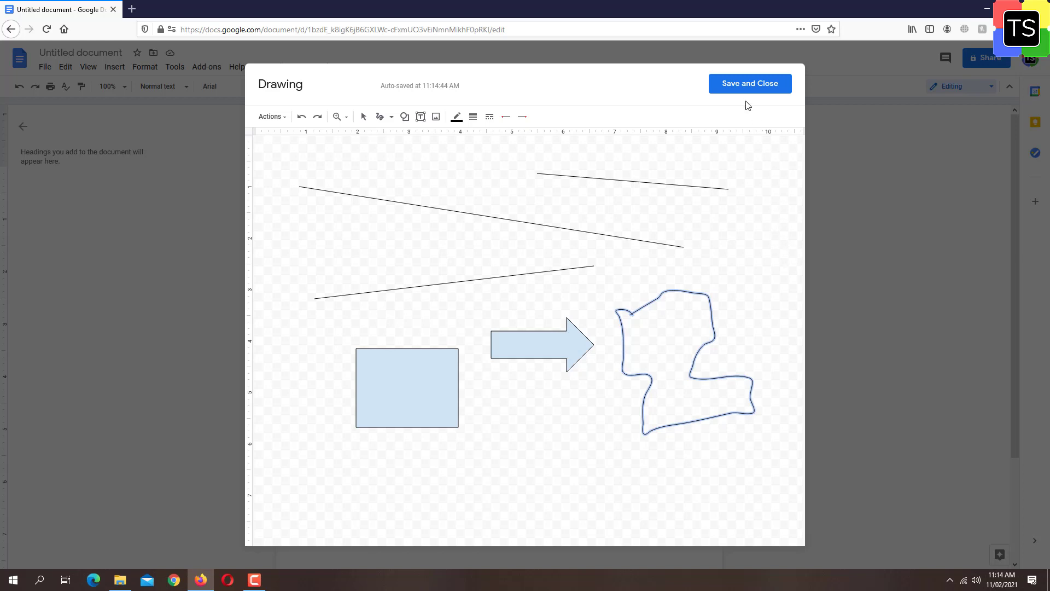
click(736, 85)
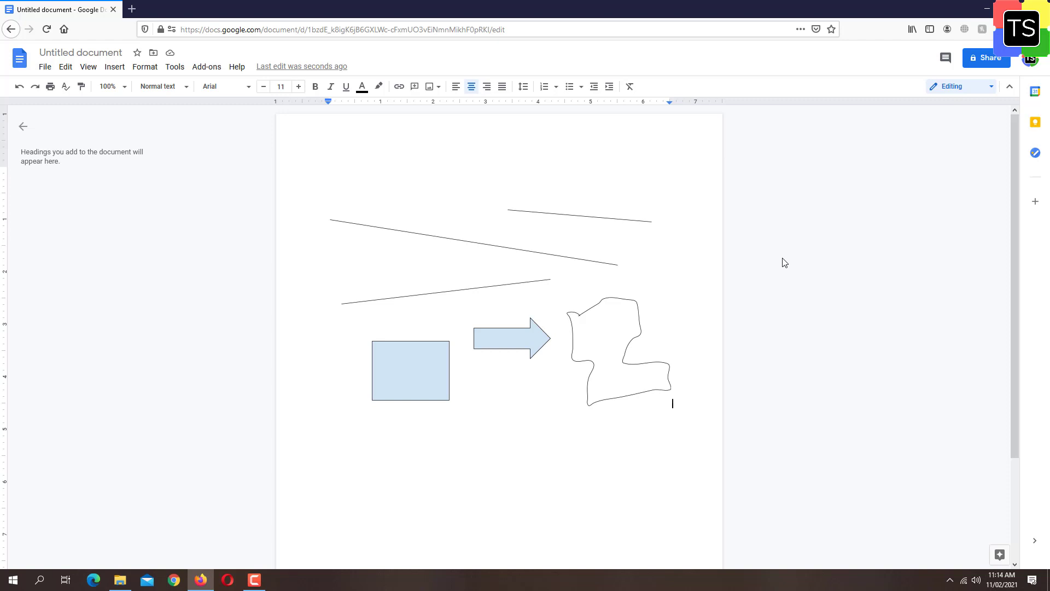
- Reopen the inserted drawing for editing and delete the rectangle
click(467, 261)
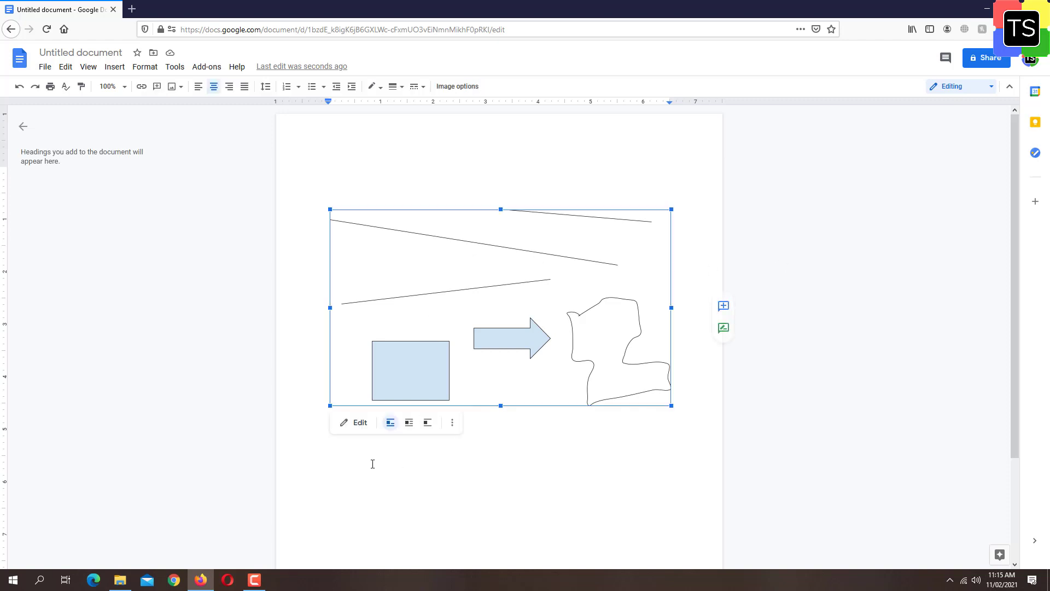
click(355, 425)
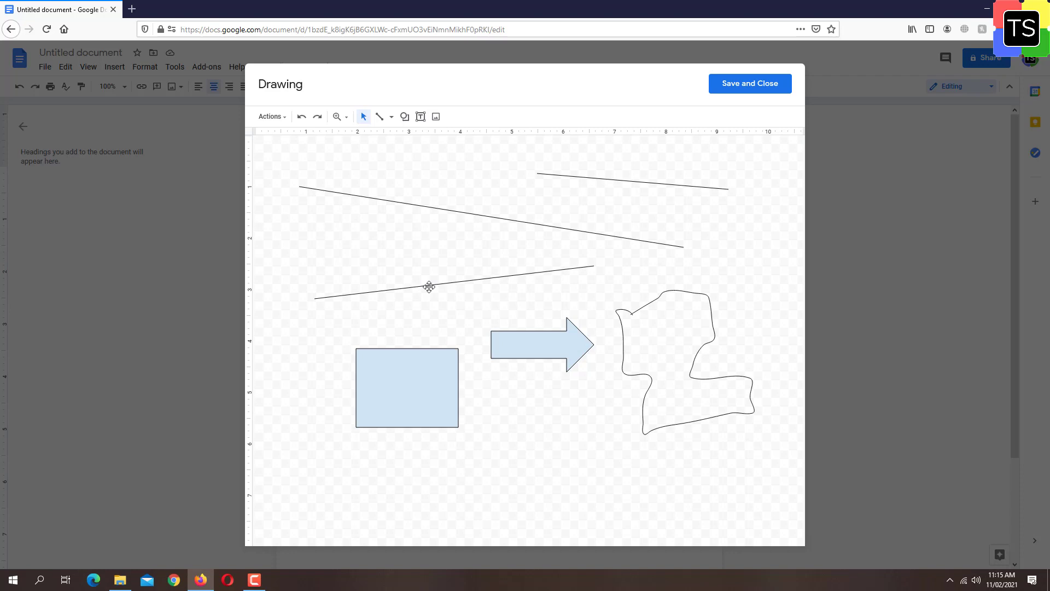
click(391, 404)
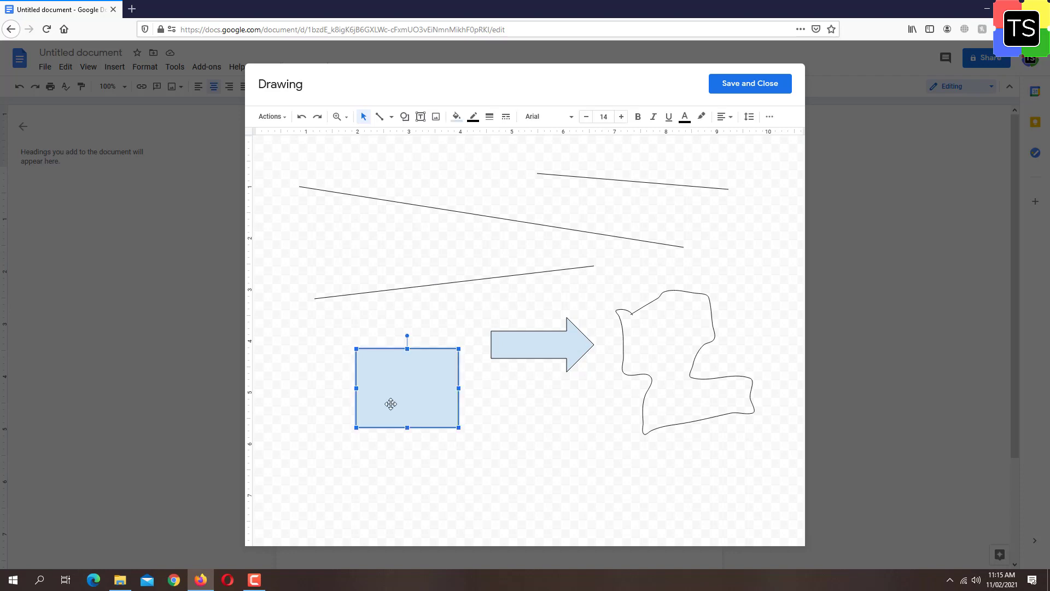
key(Delete)
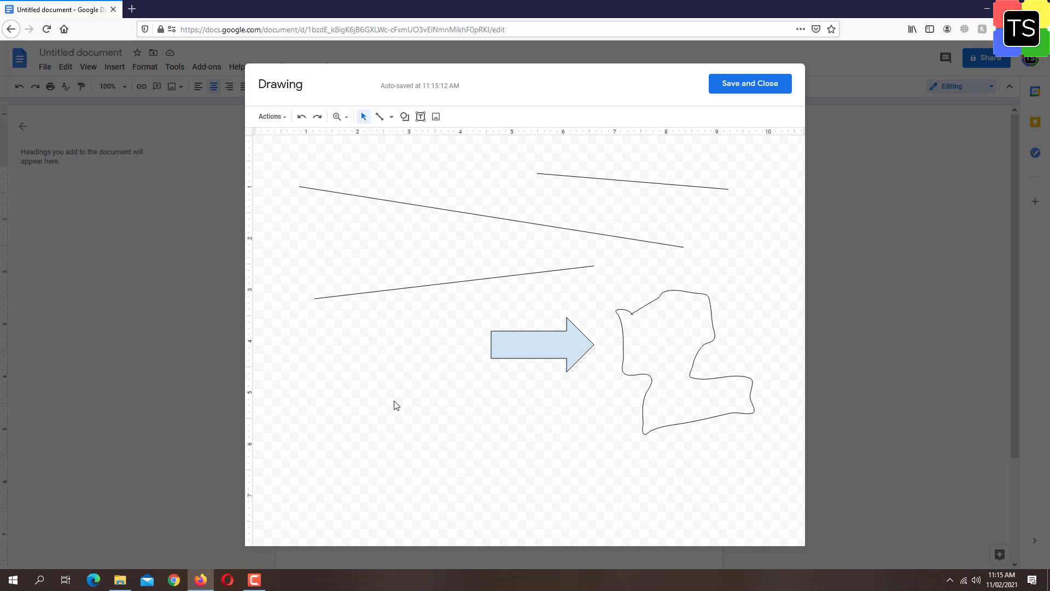
- Delete the short line at the drawing's upper right, save the drawing back to the document and deselect it
click(555, 176)
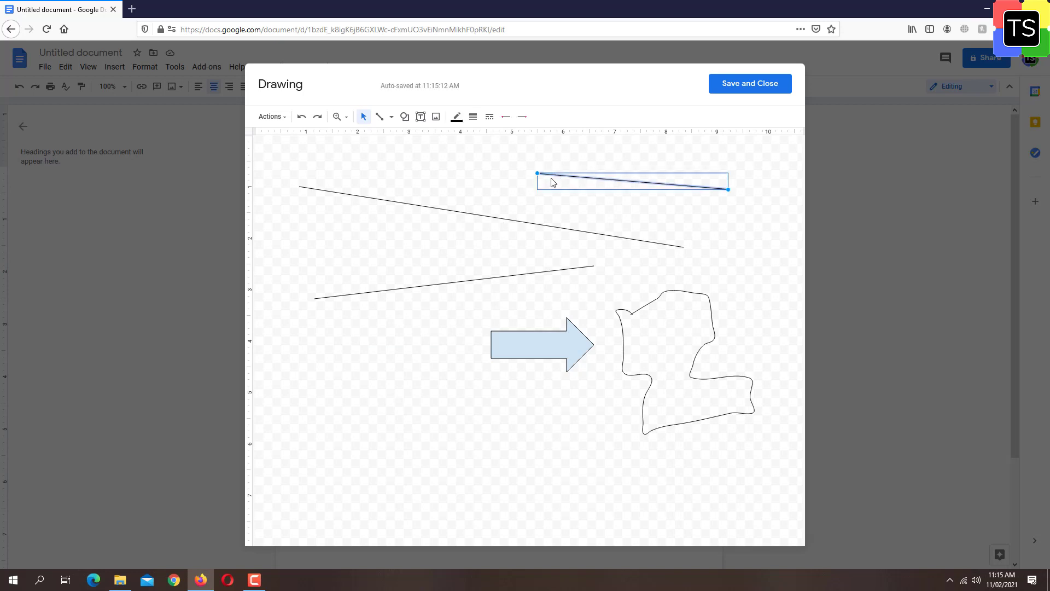
key(Delete)
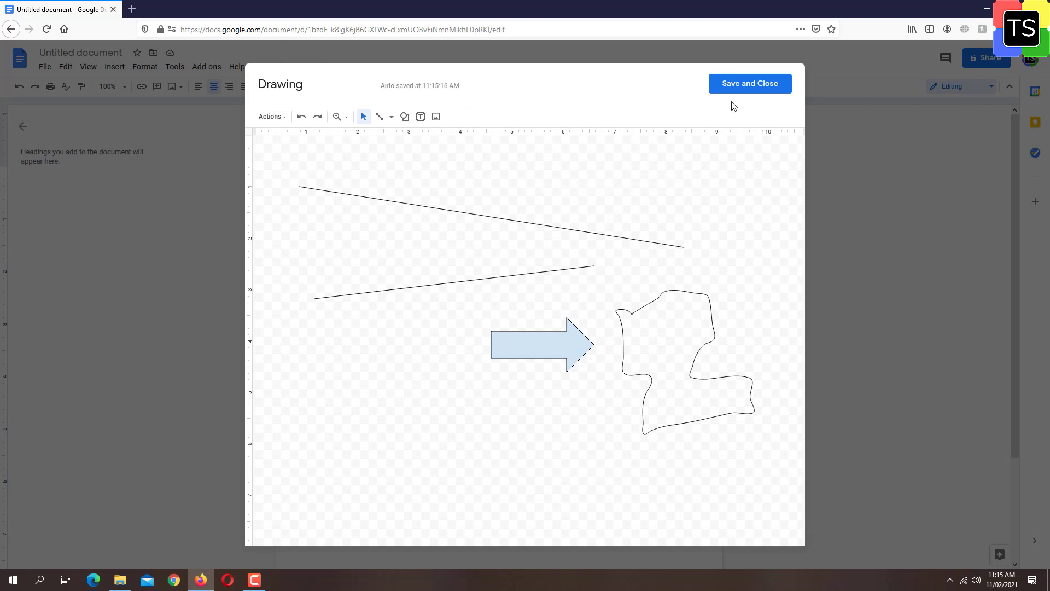
click(753, 88)
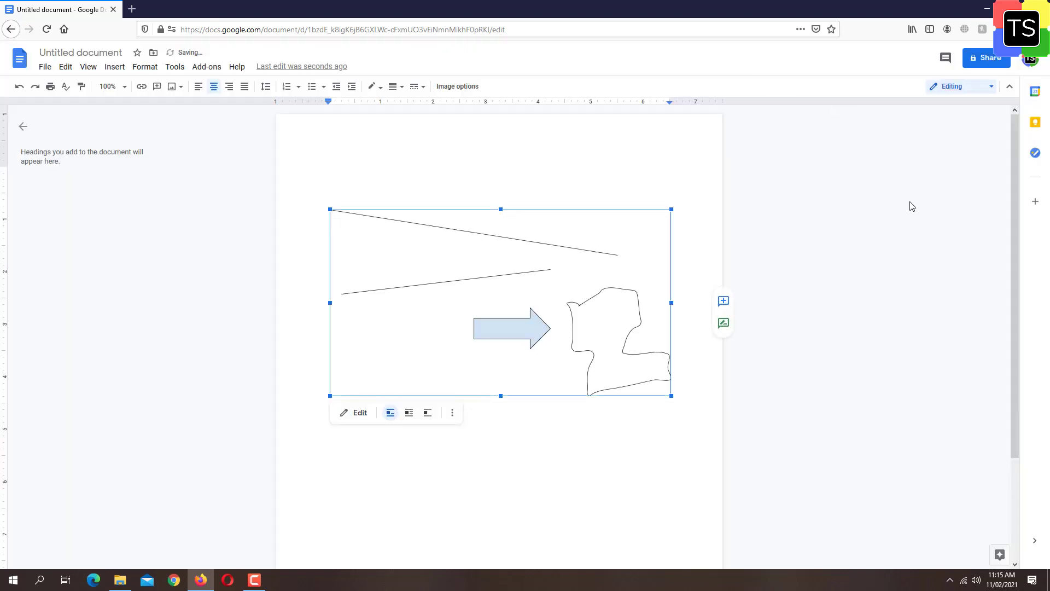
click(893, 269)
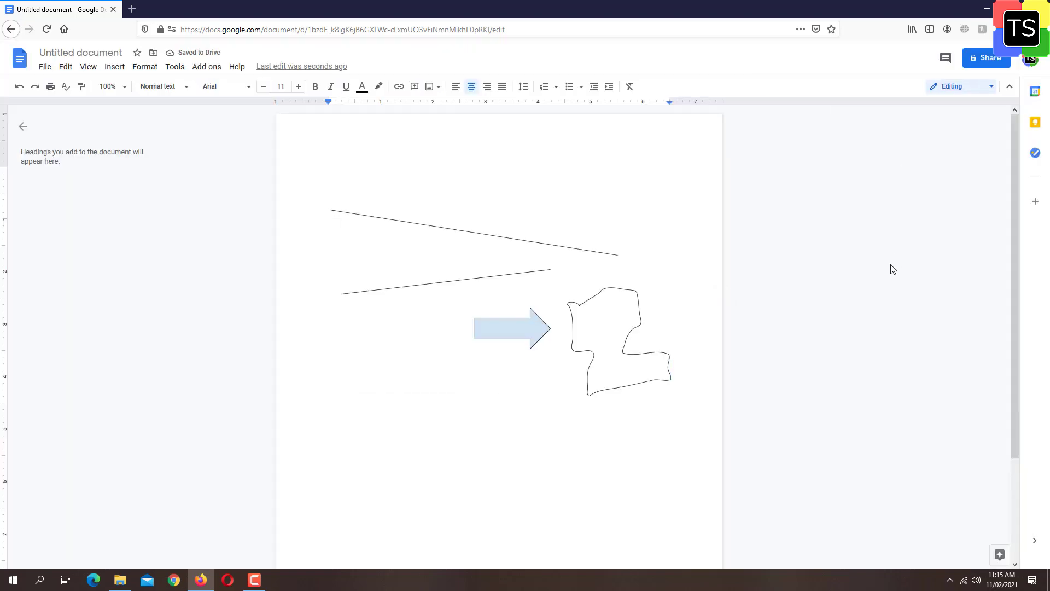